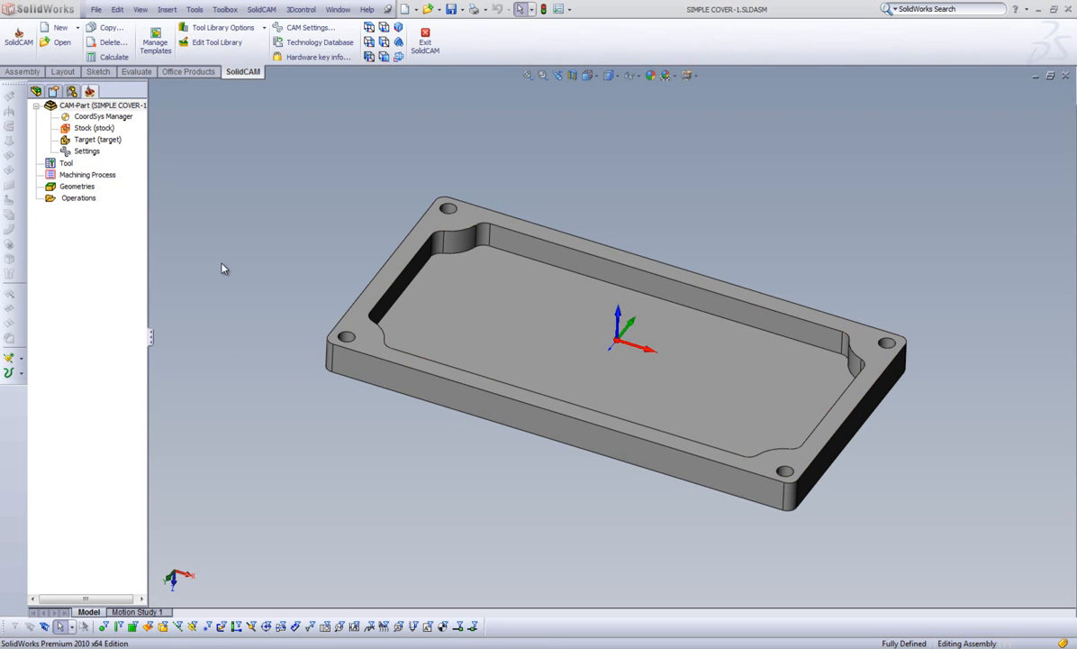
- Add a face milling operation to the CAM-Part
right_click(79, 199)
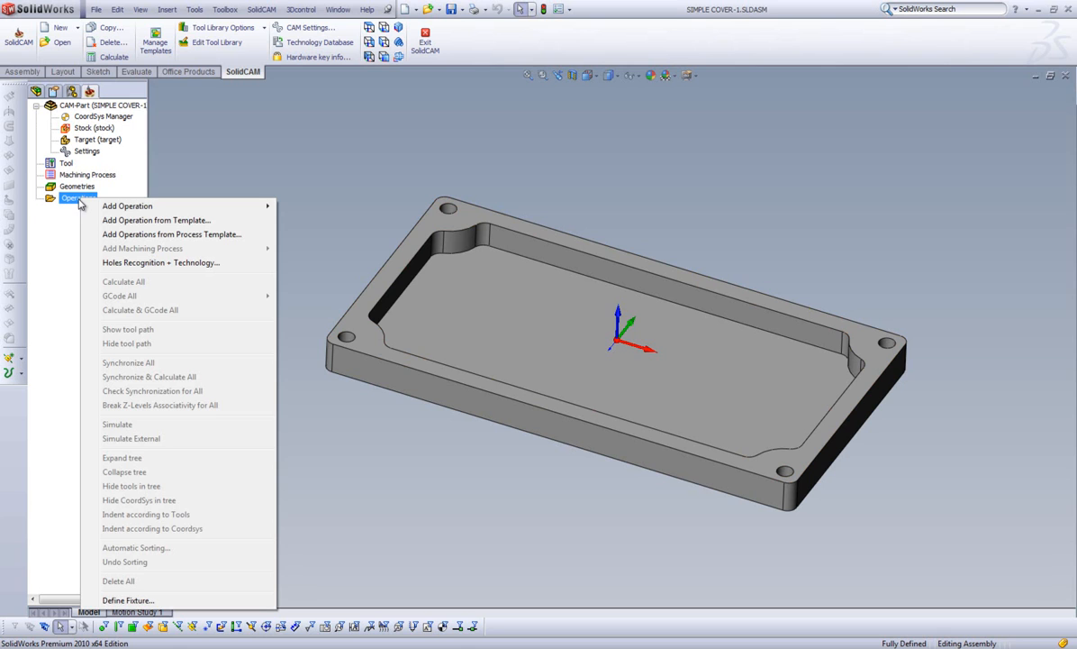
mouse_move(103, 209)
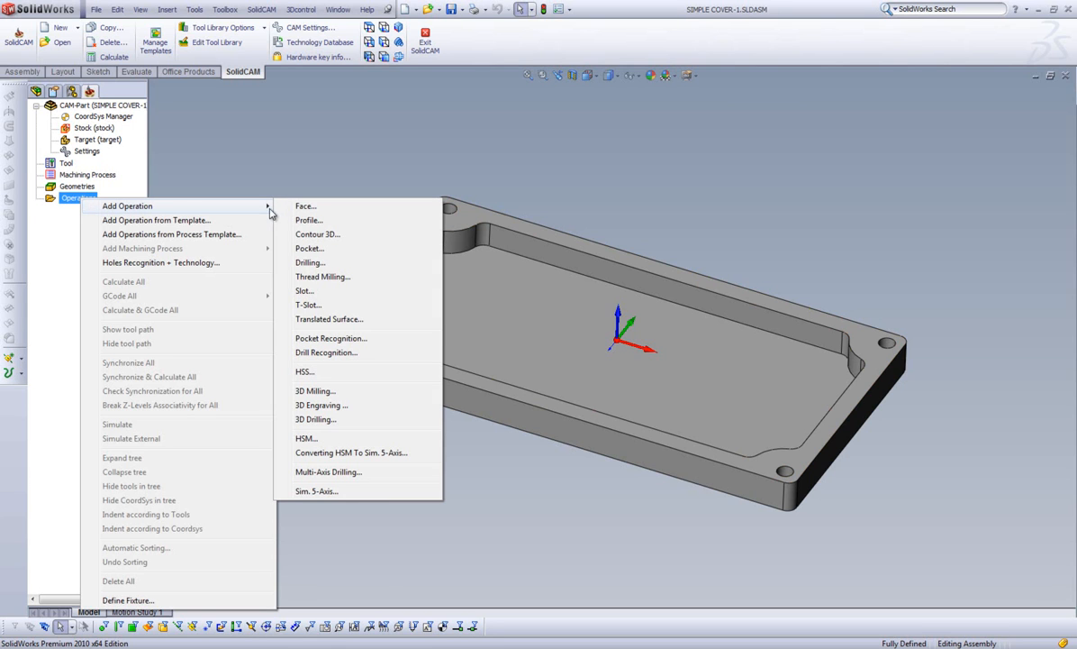
left_click(356, 214)
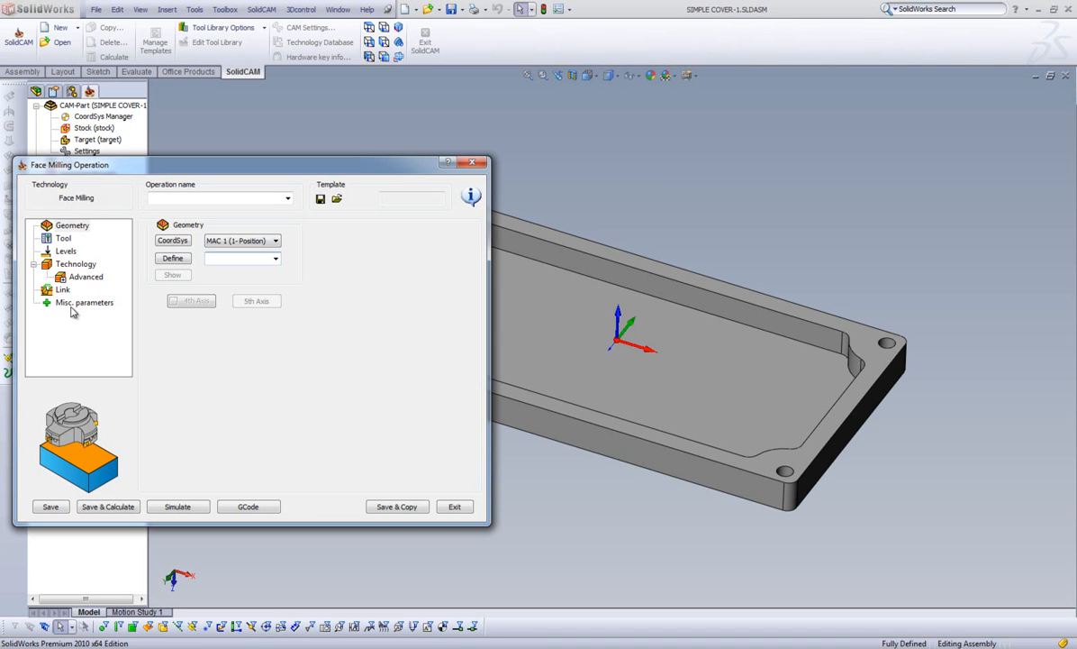
- Review the tool, levels, technology and link settings of the new face milling operation
left_click(64, 238)
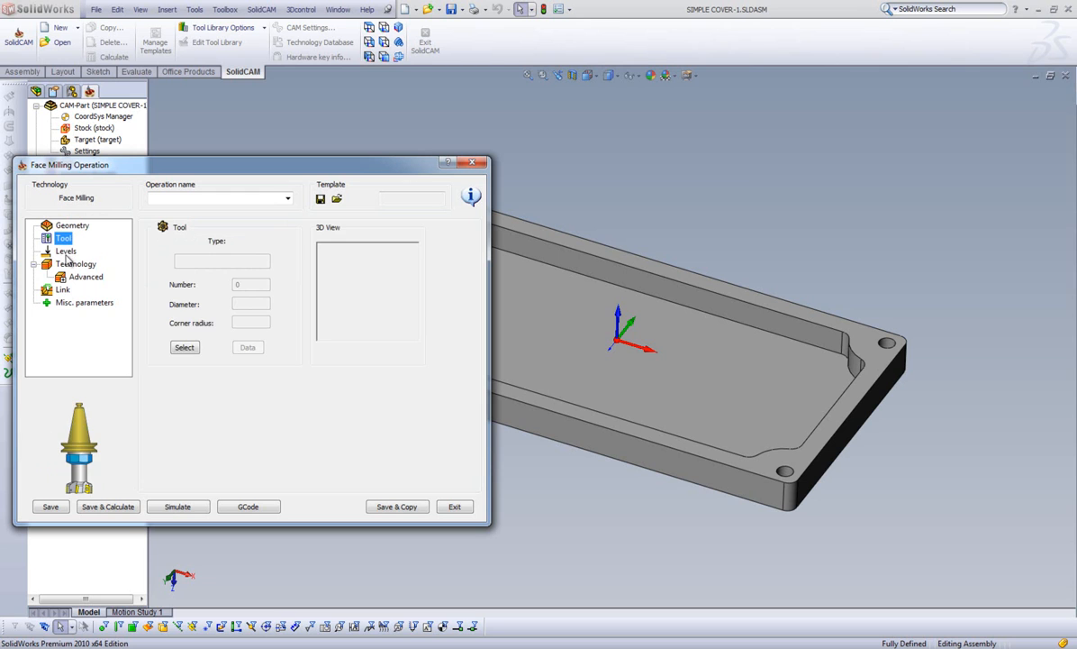
left_click(65, 251)
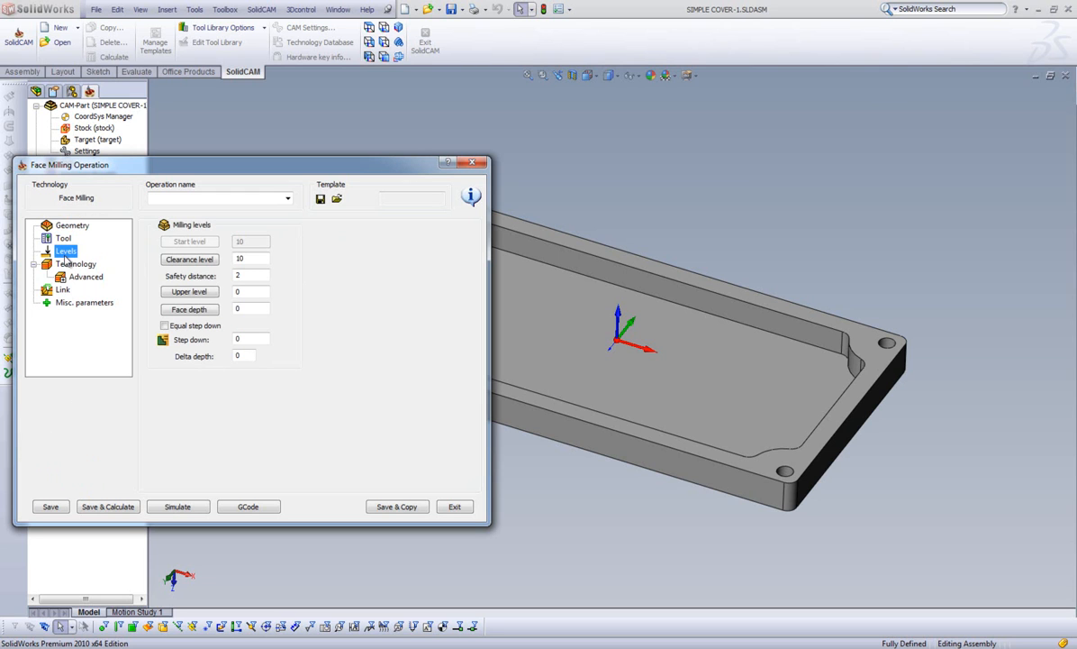
left_click(70, 265)
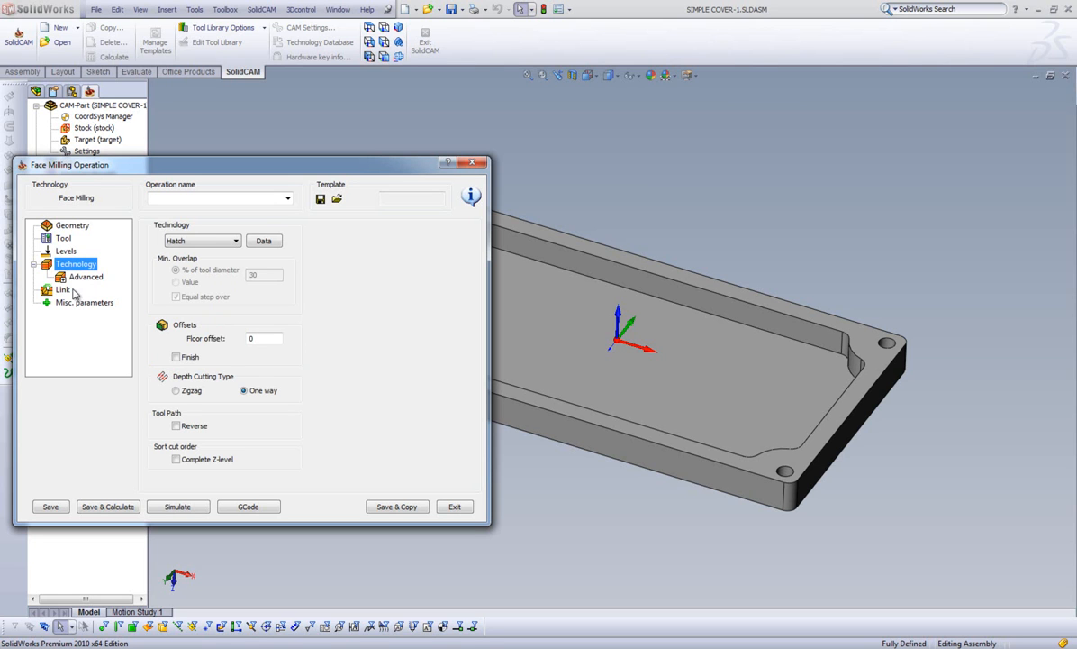
left_click(62, 290)
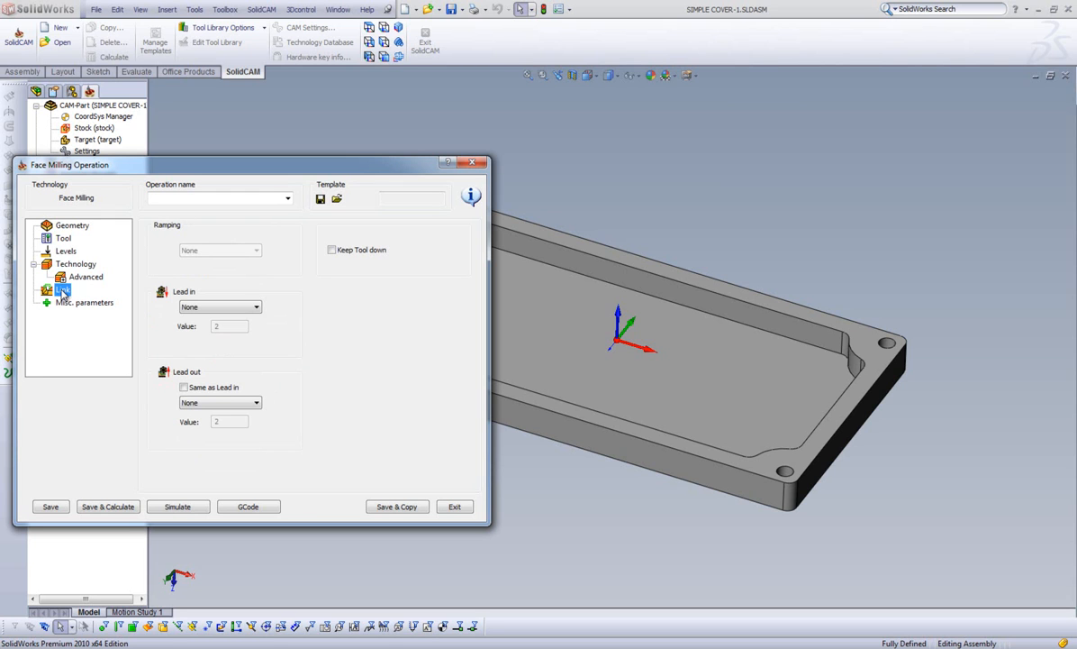
left_click(62, 228)
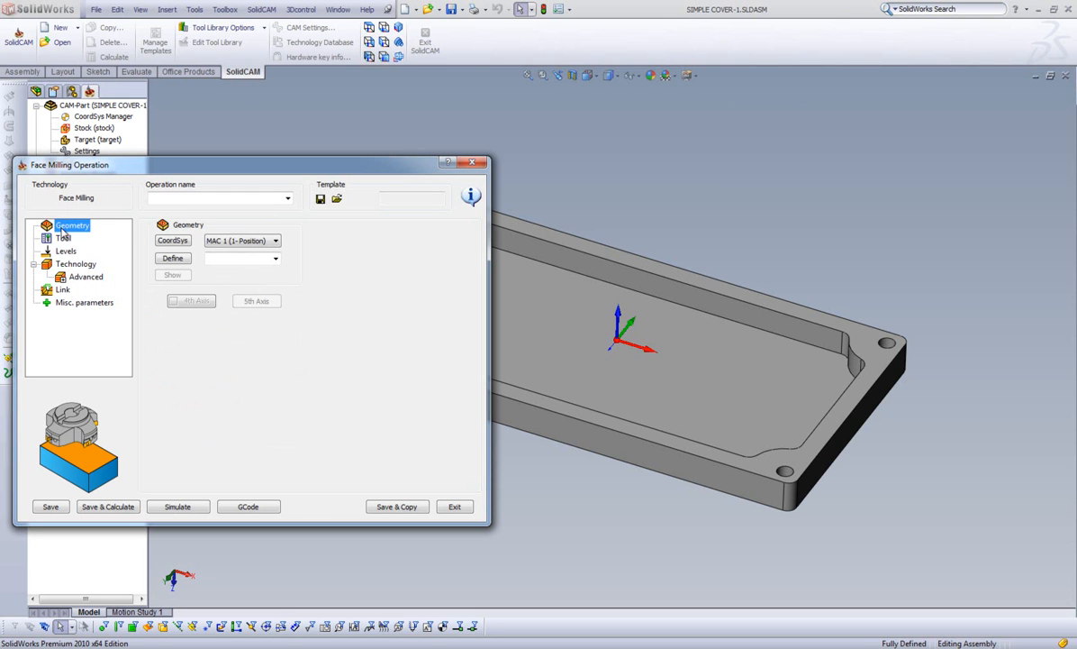
- Define the face milling geometry from the target model
left_click(173, 260)
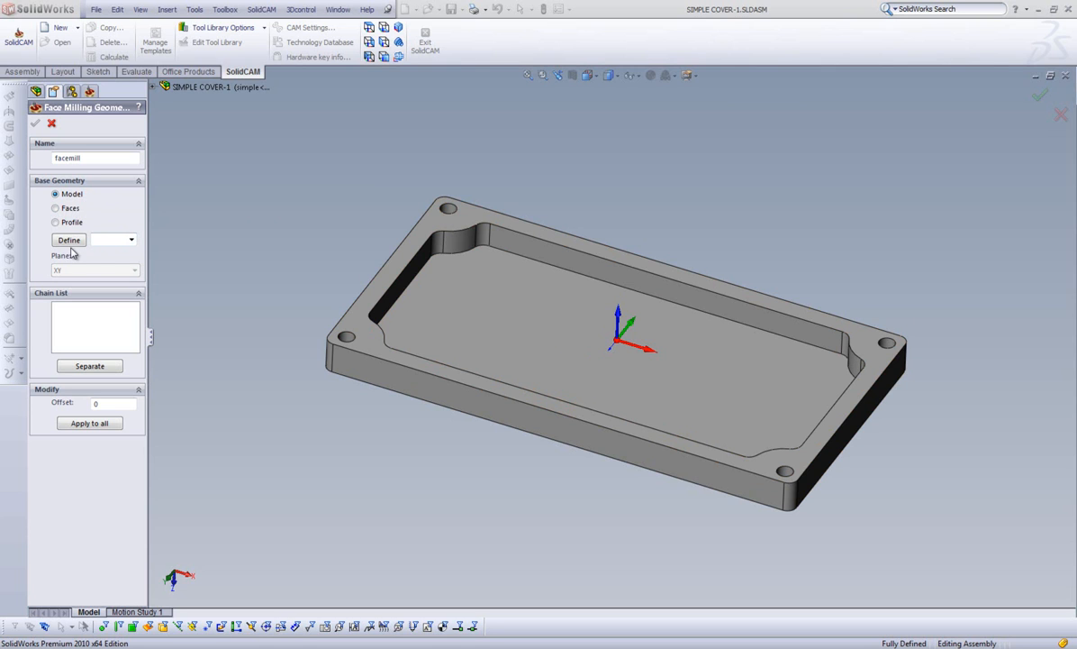
left_click(131, 241)
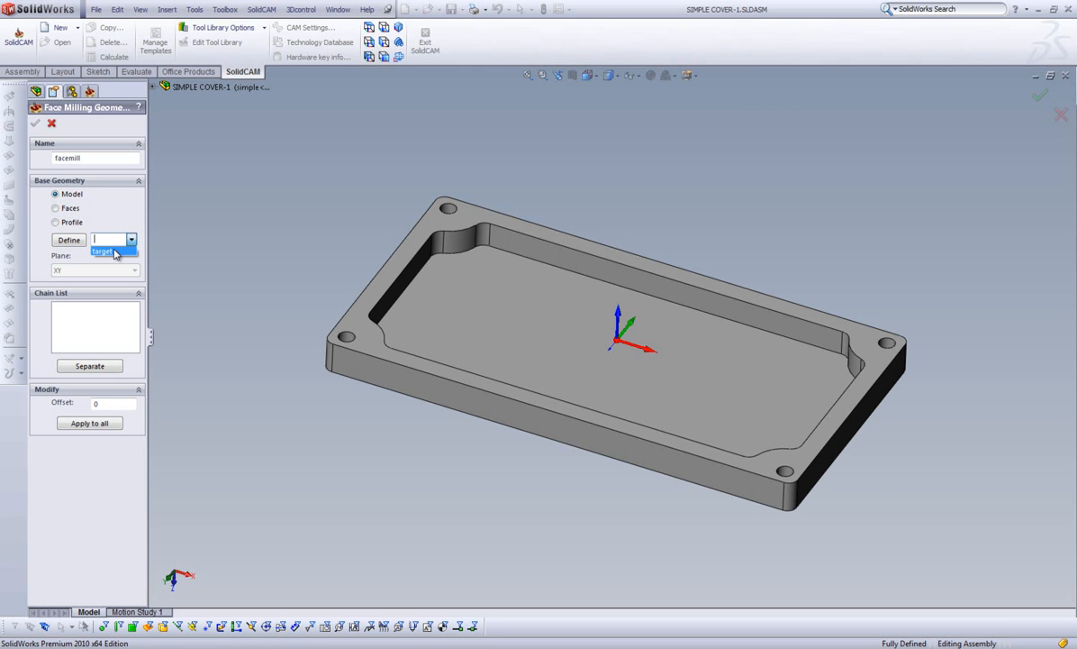
left_click(103, 252)
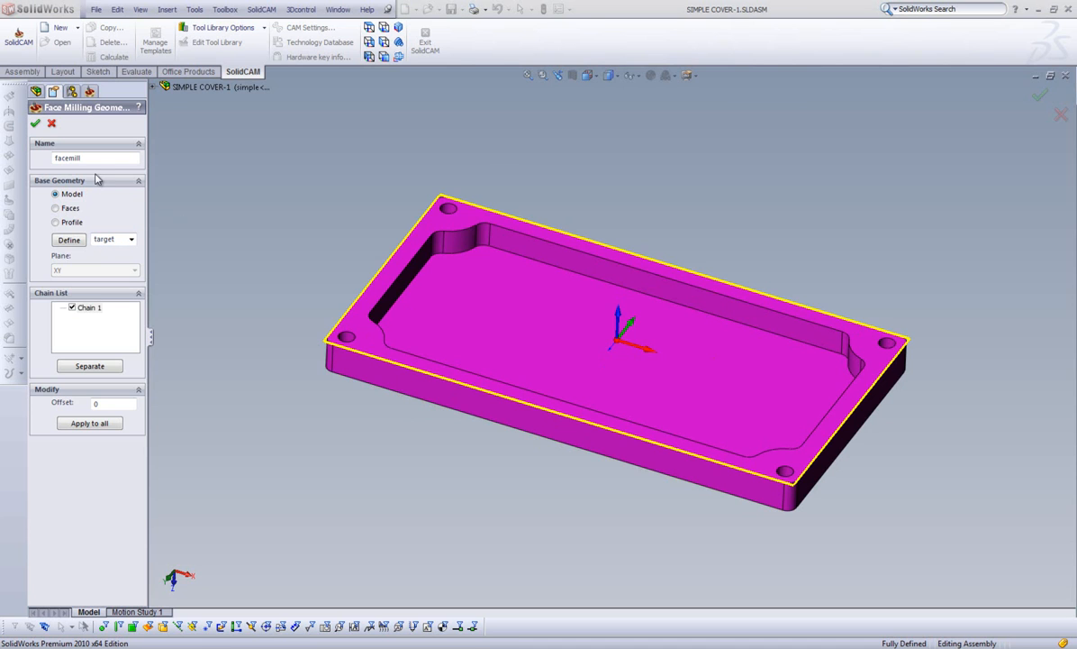
left_click(35, 123)
- Add a new face mill to the tool list for the face milling operation
left_click(62, 239)
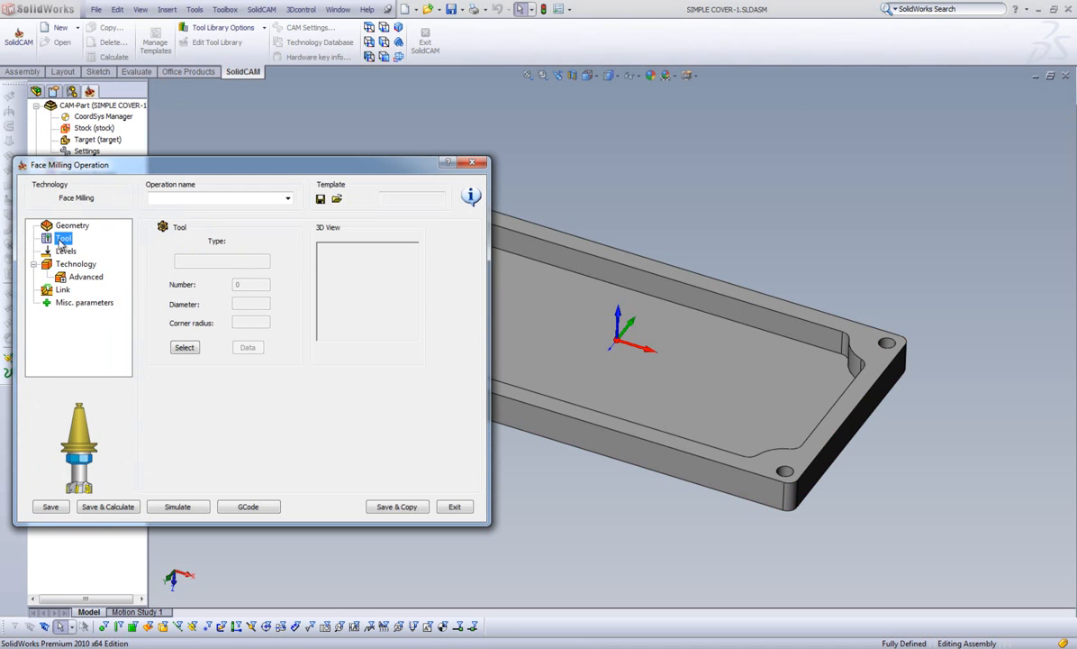
left_click(183, 349)
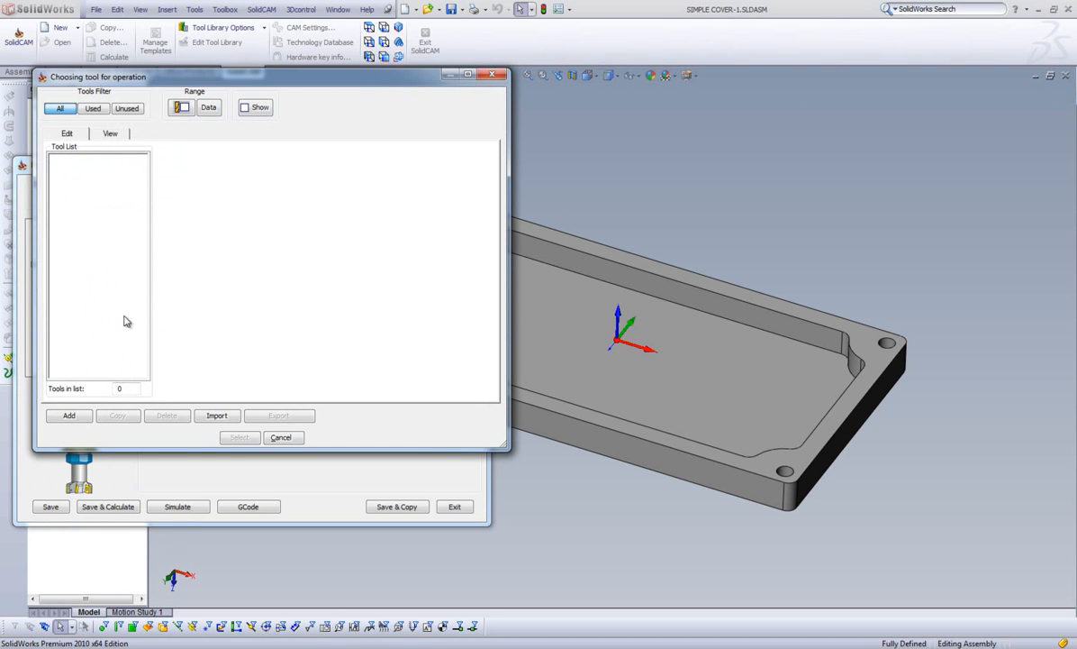
left_click(68, 414)
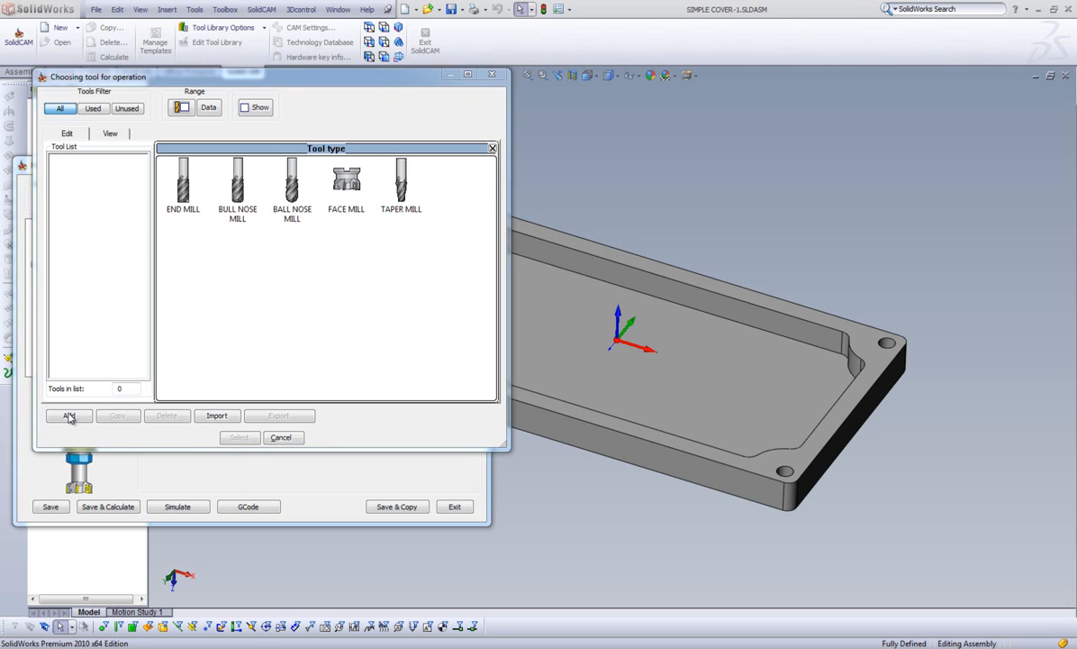
left_click(347, 184)
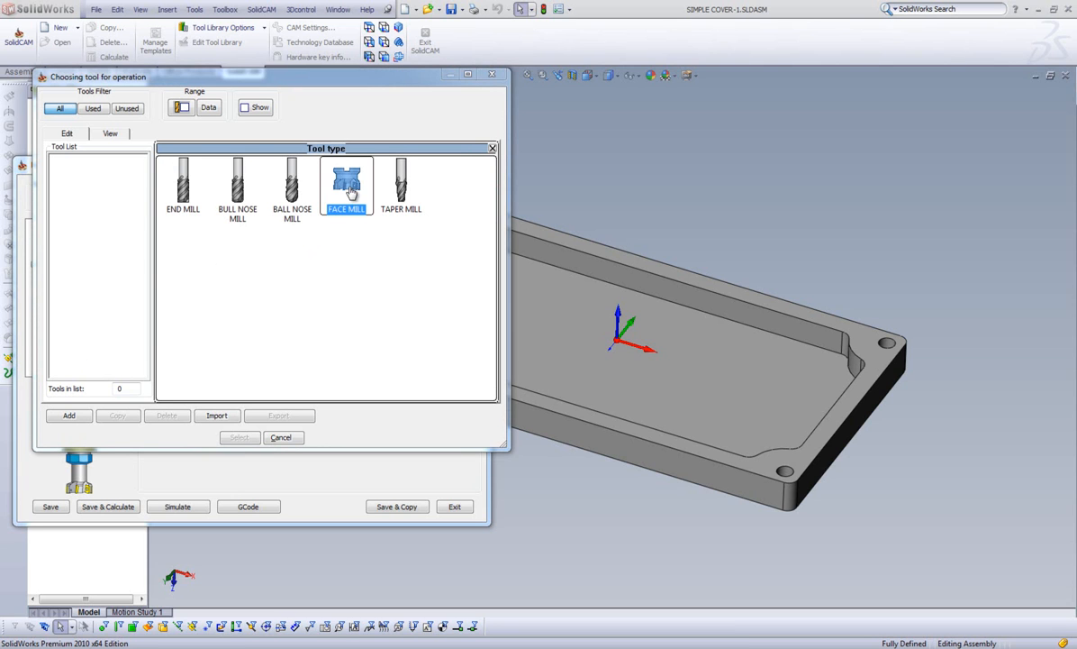
double_click(350, 189)
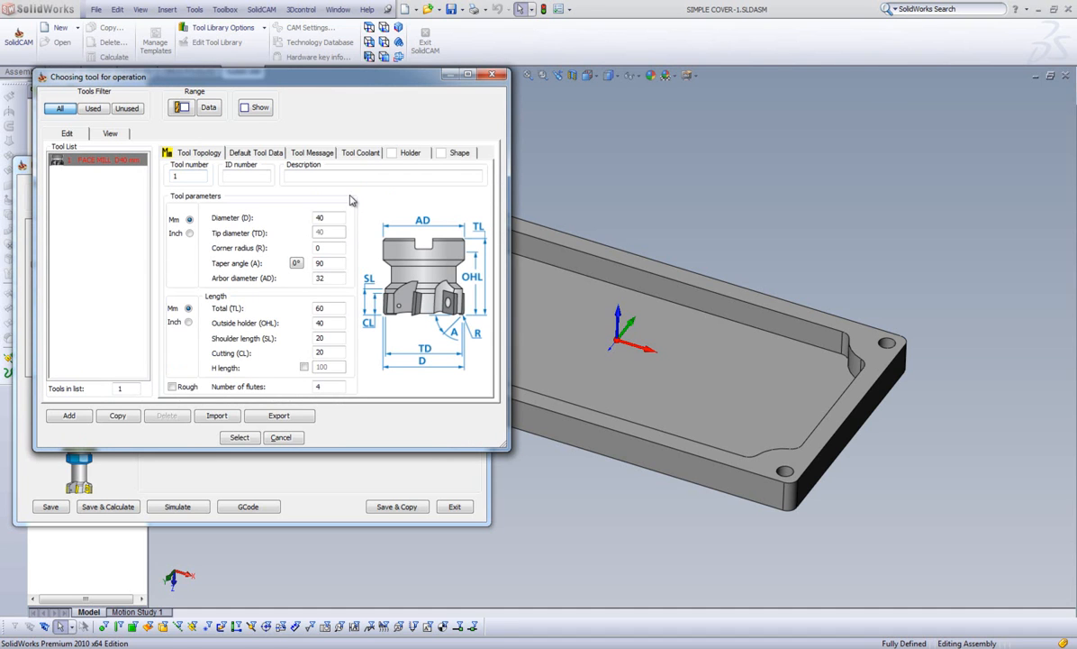
- Set the face mill's diameter to 100 mm, check its default feed and spin data, and assign it to the operation
double_click(324, 217)
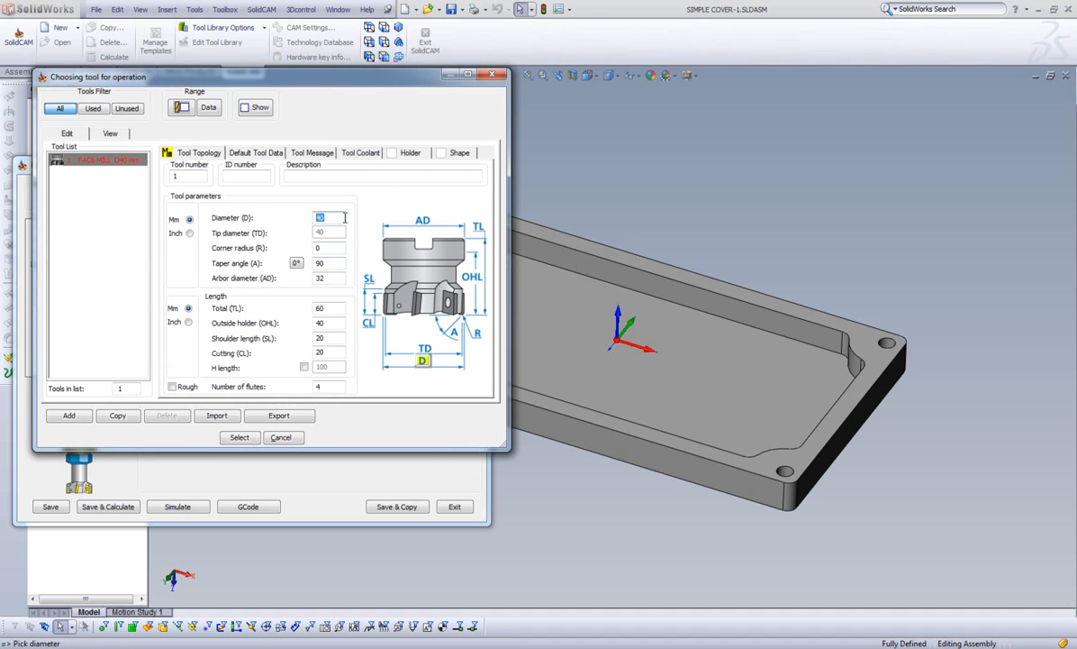
type("10")
type("0")
left_click(332, 249)
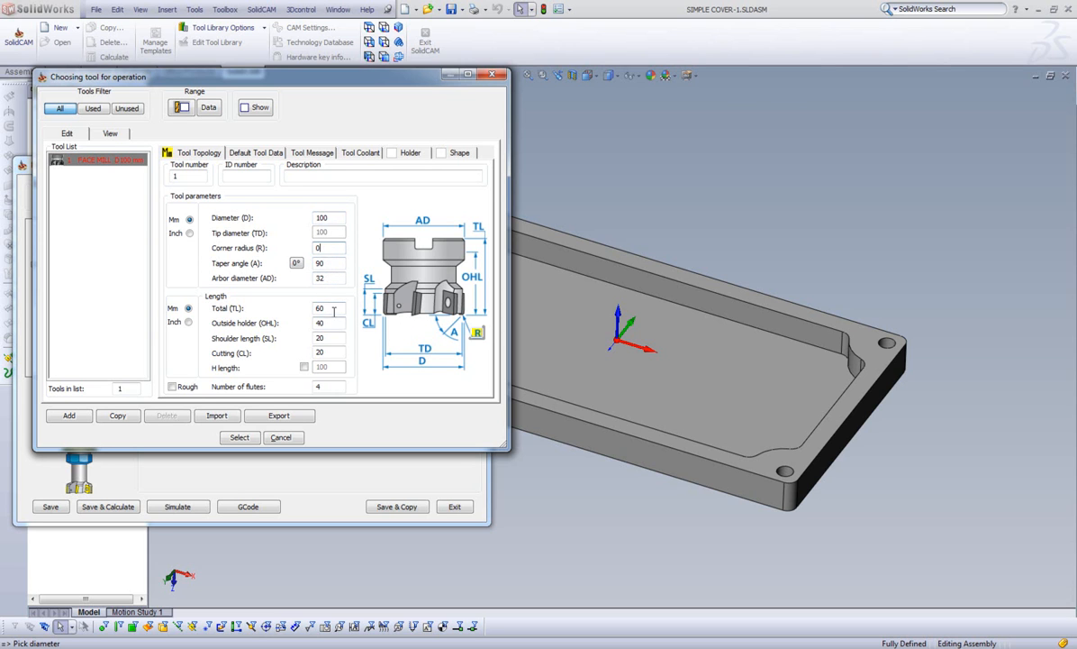
left_click(251, 154)
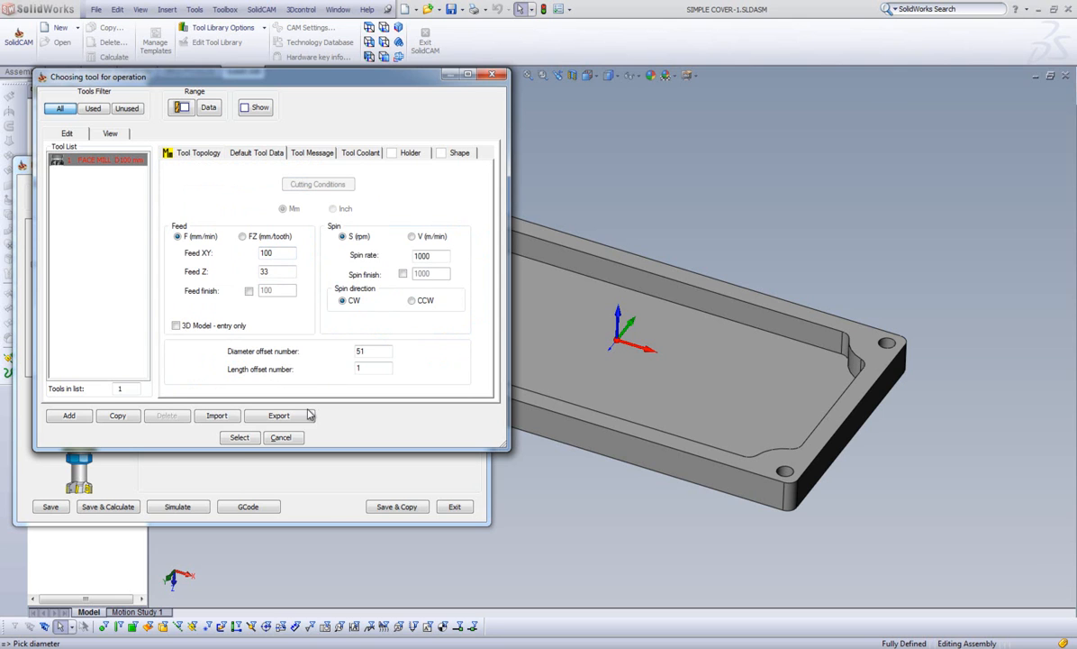
left_click(240, 439)
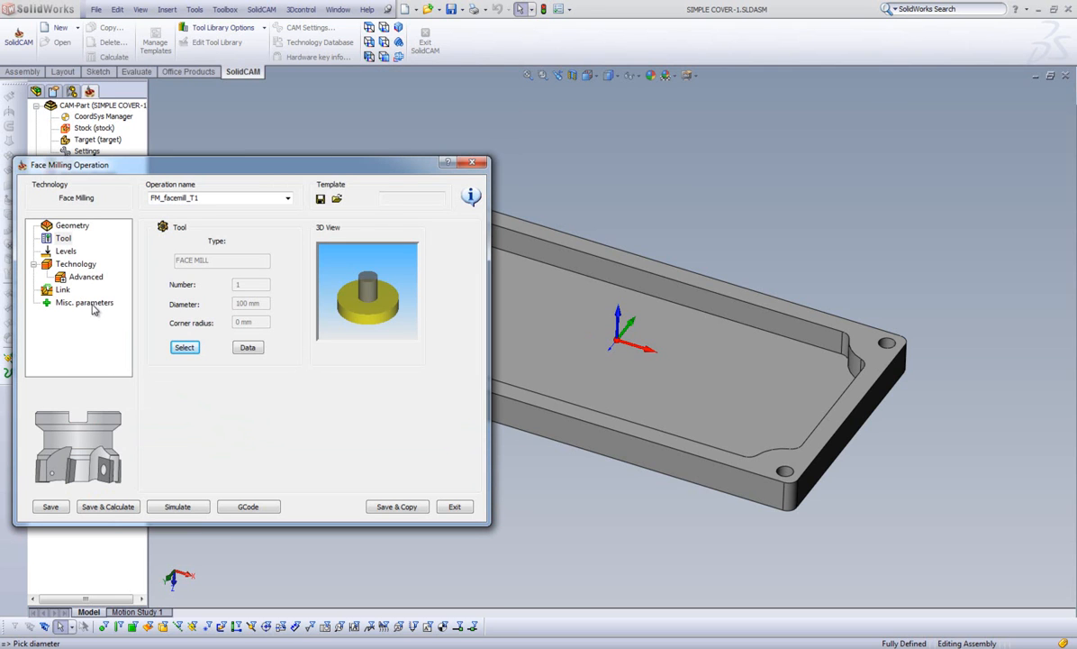
- Check the milling levels, and try the Hatch and Contour technologies for the face milling operation
left_click(65, 252)
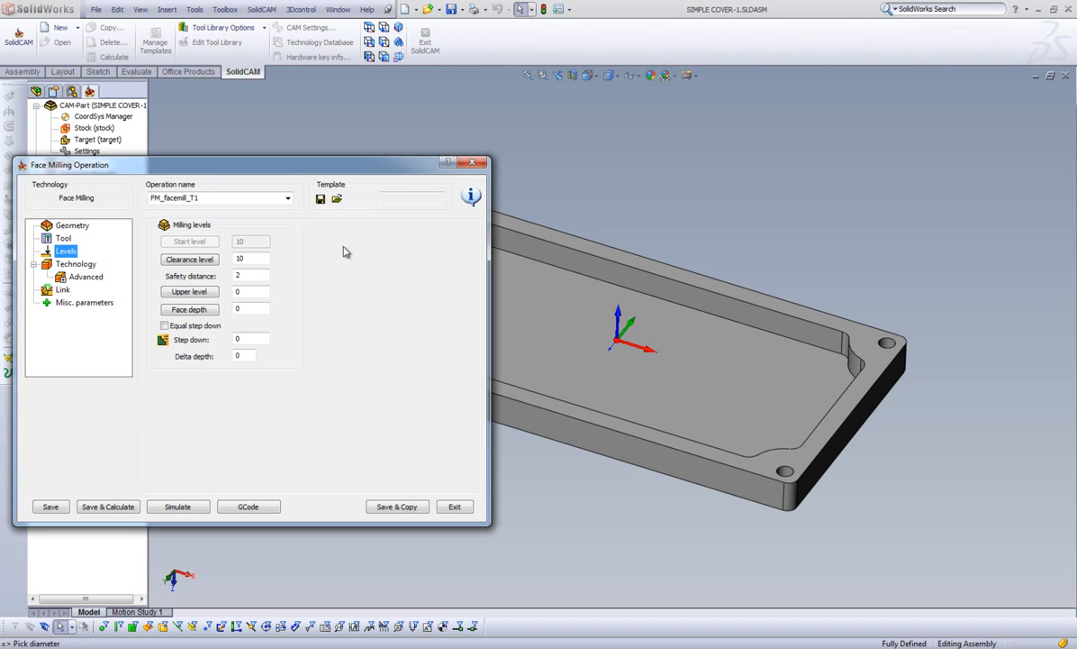
left_click(77, 265)
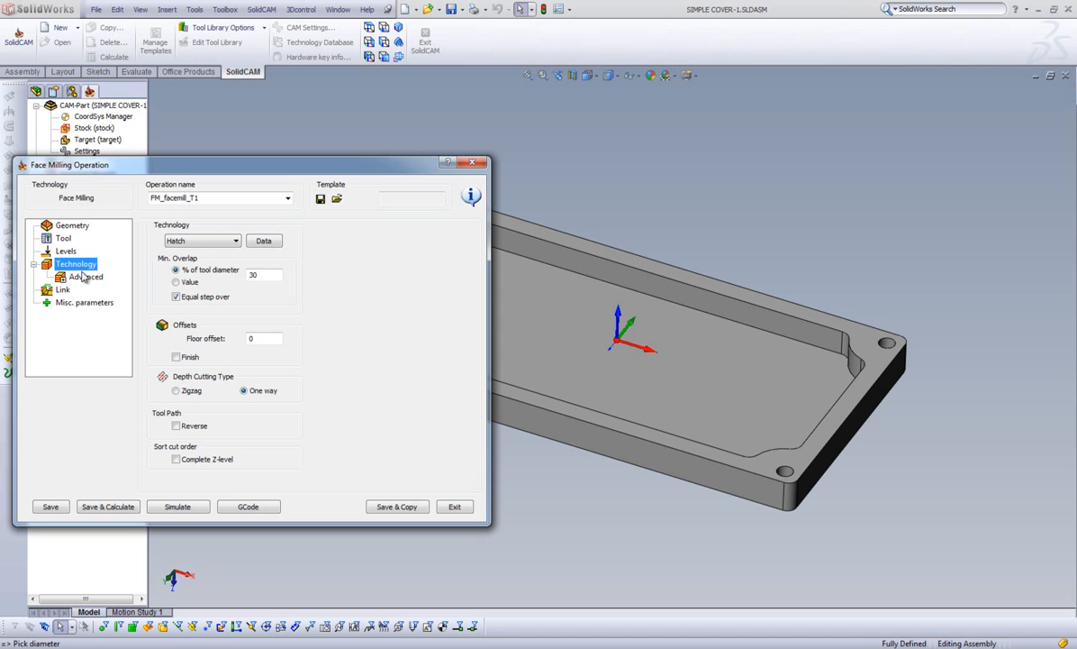
left_click(204, 241)
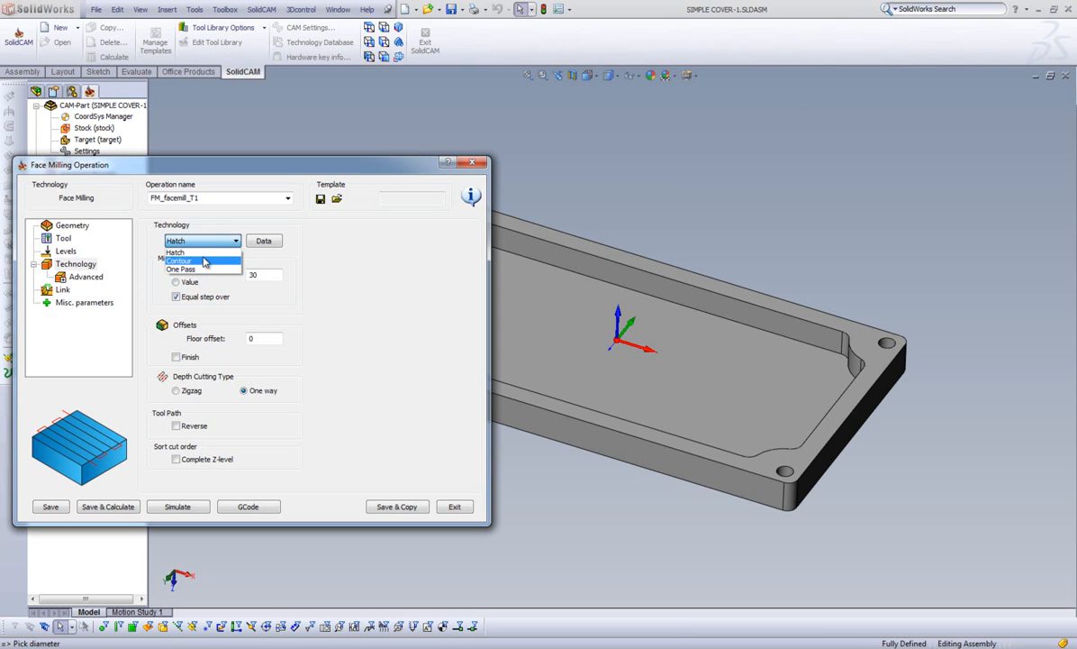
left_click(194, 253)
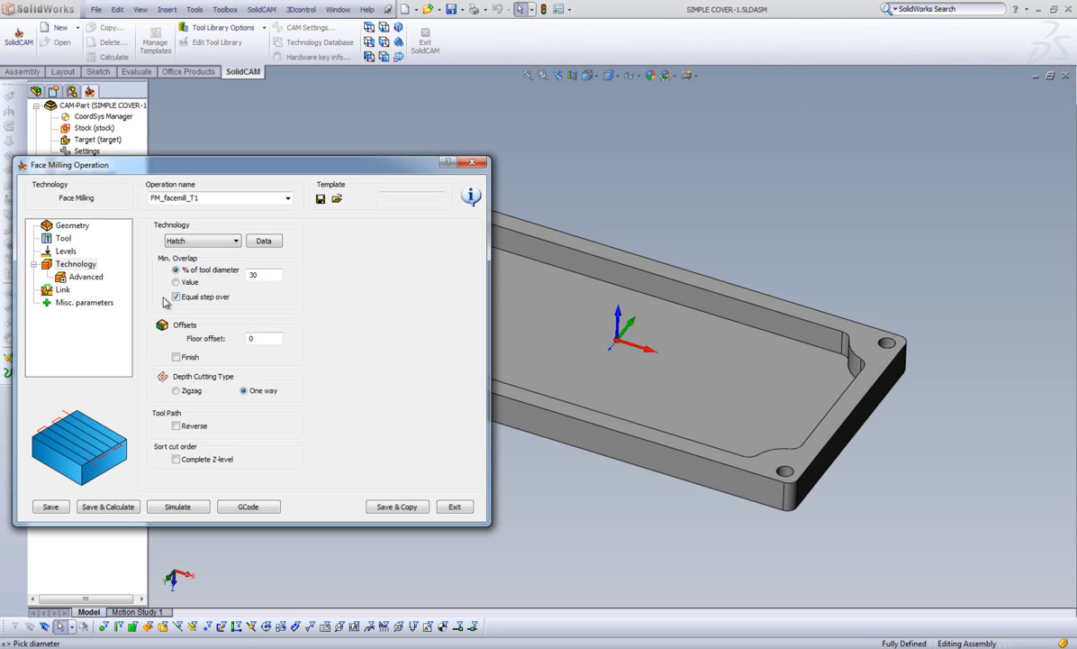
left_click(216, 241)
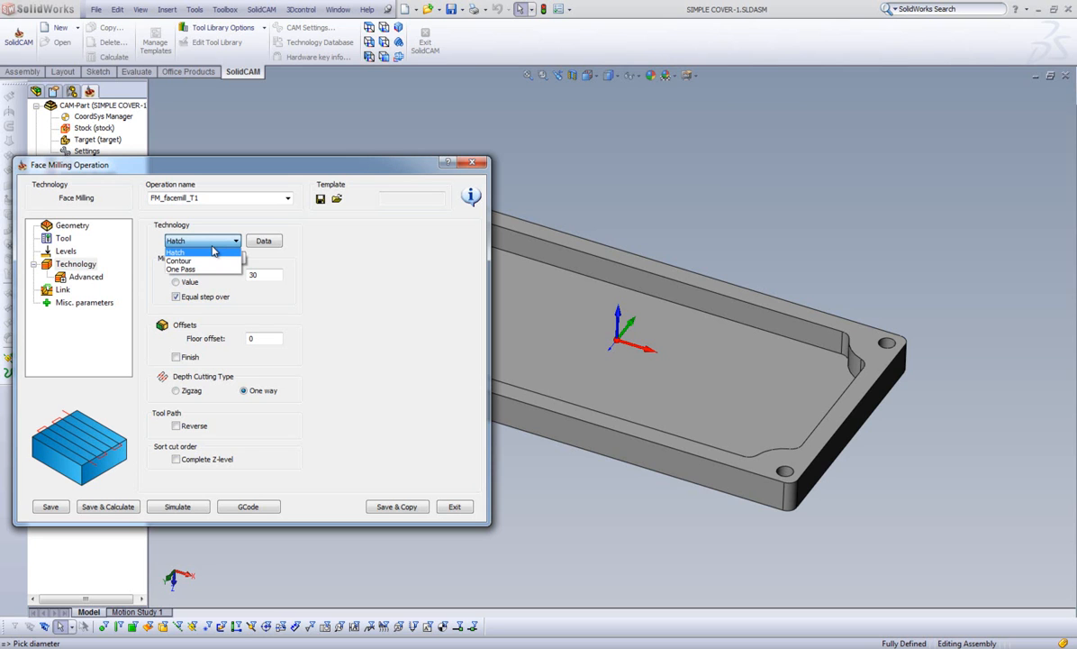
left_click(191, 261)
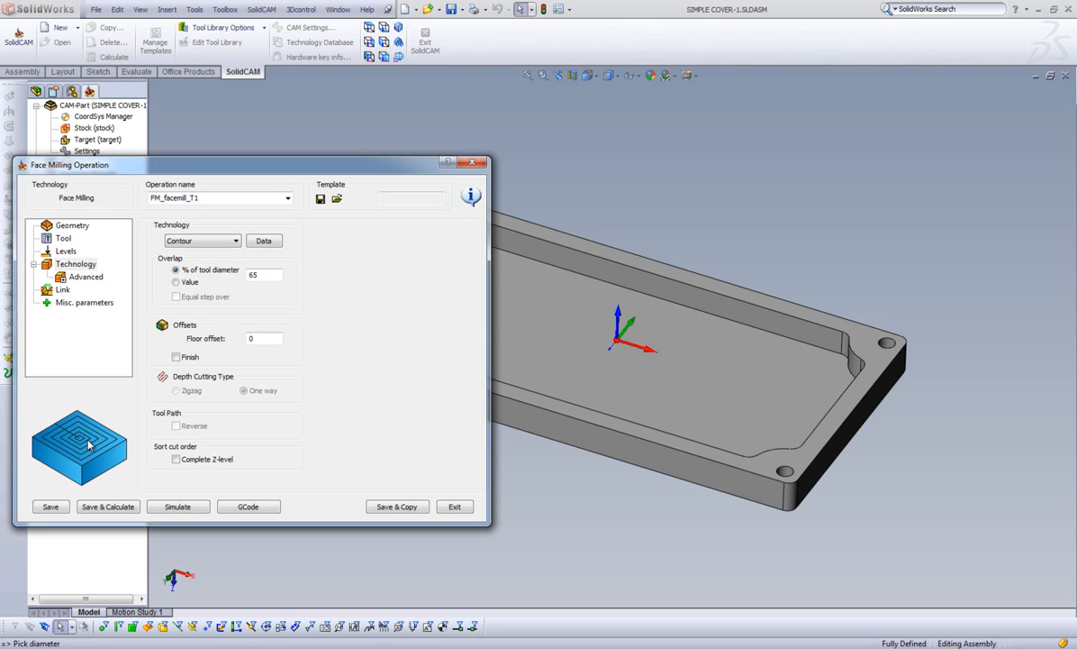
- Set the face milling technology to One Pass, and save and calculate the operation
left_click(220, 243)
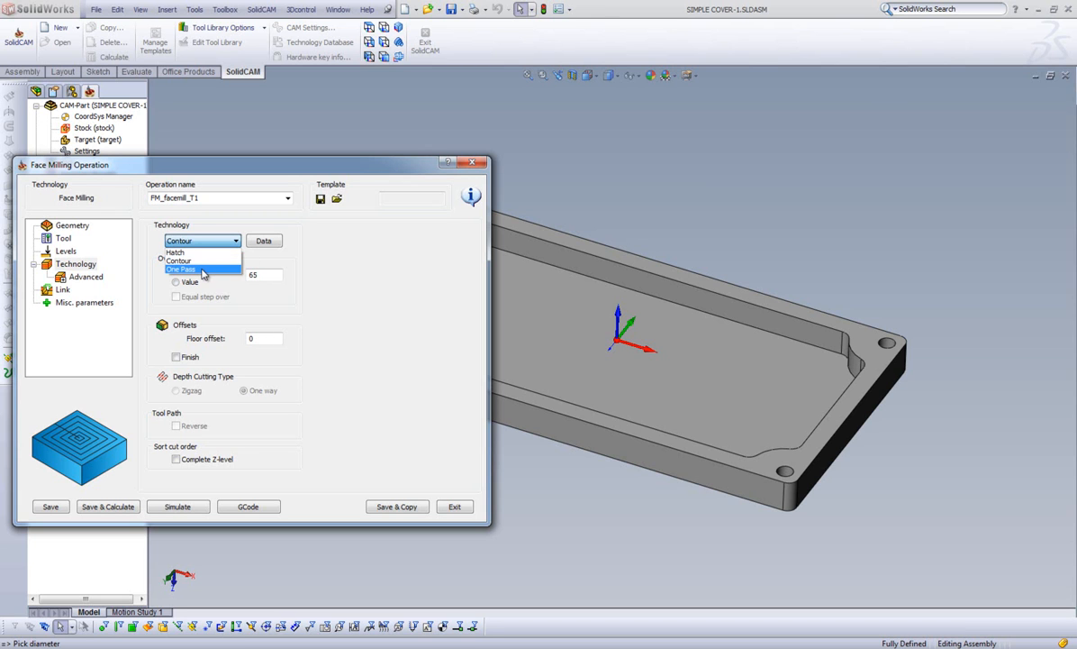
left_click(203, 271)
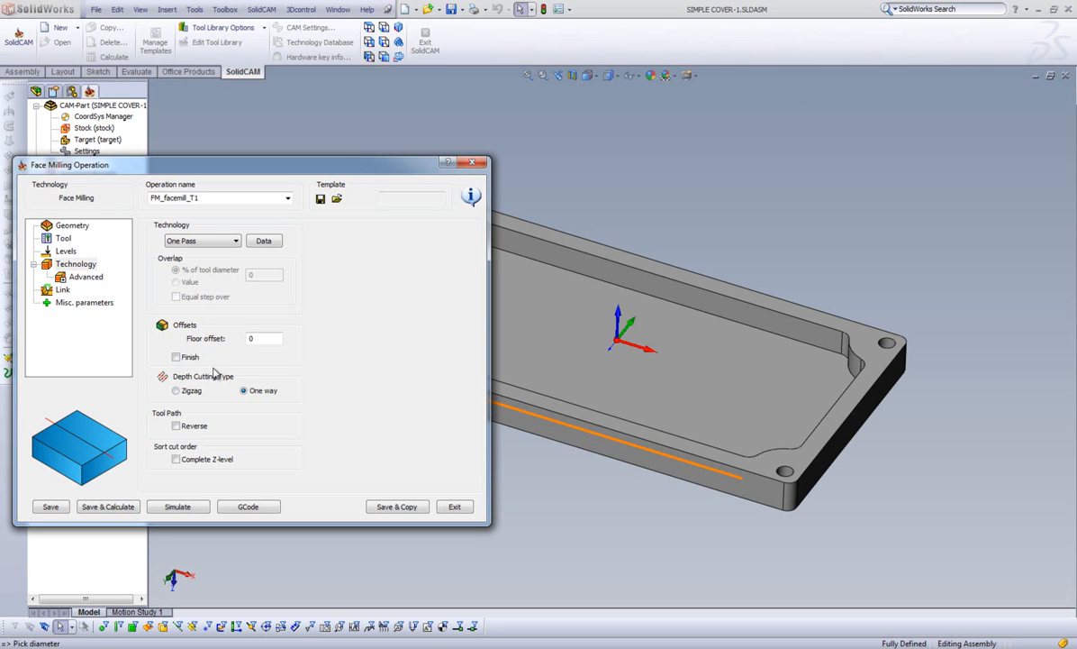
left_click(124, 507)
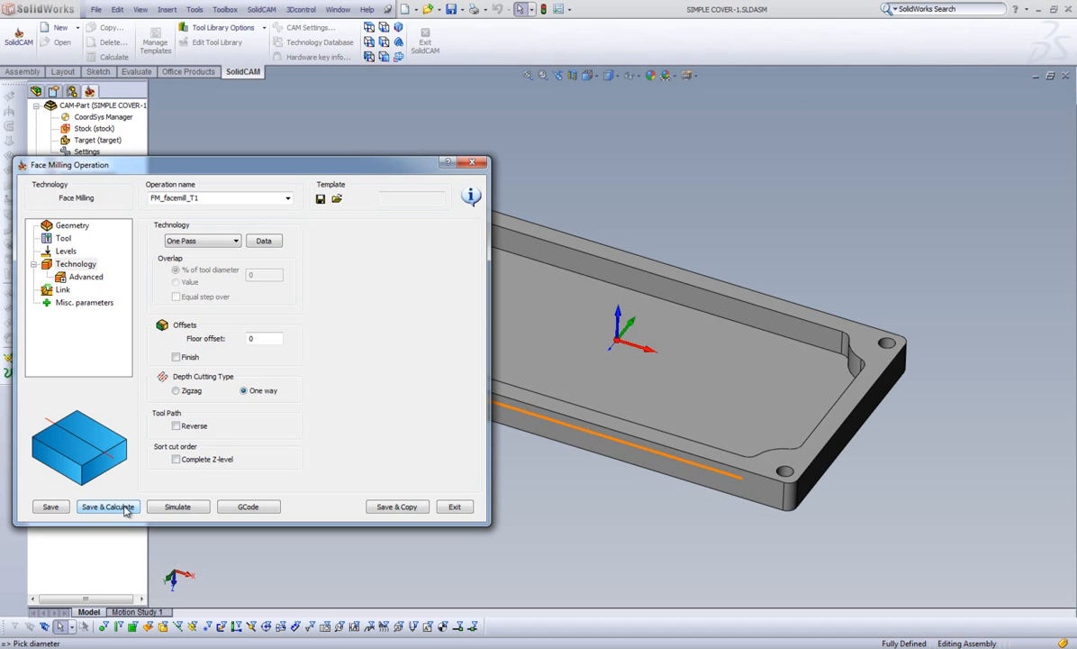